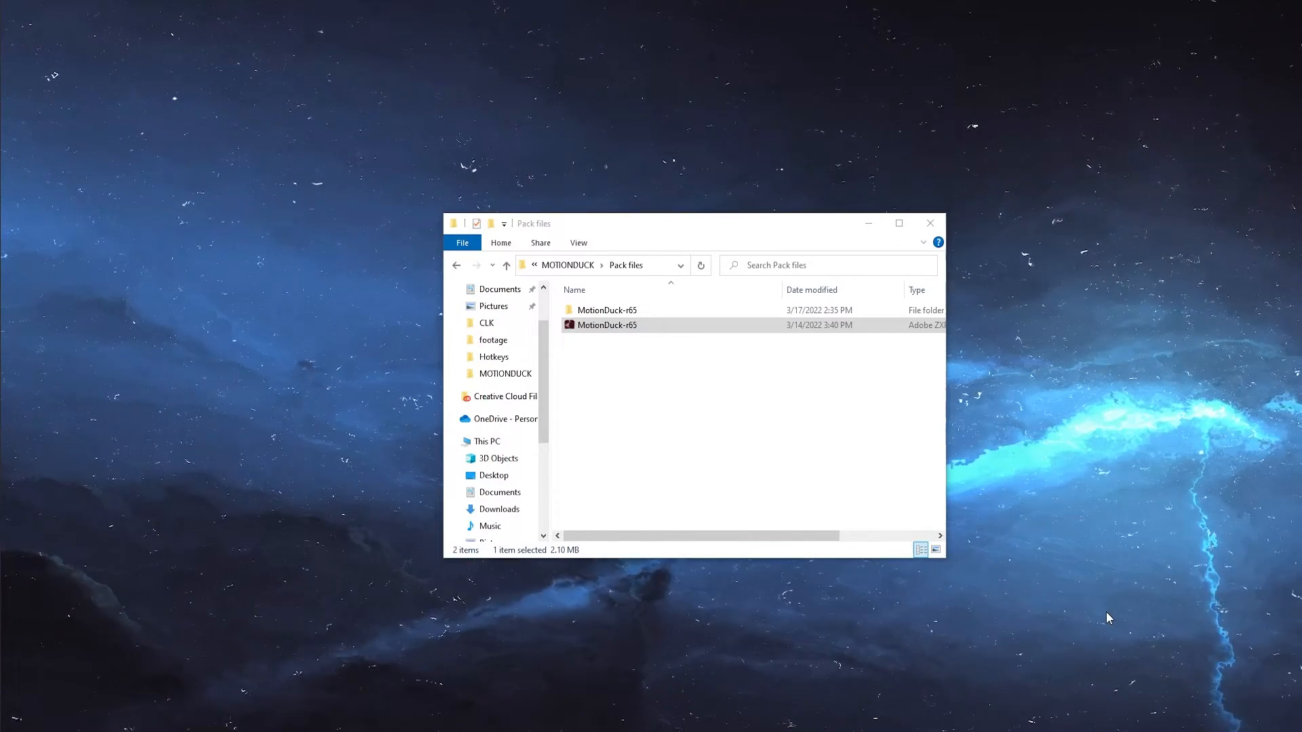
Step: Copy the MotionDuck-r65 folder into Adobe\CEP\extensions with admin permission, then delete it again
left_click(767, 407)
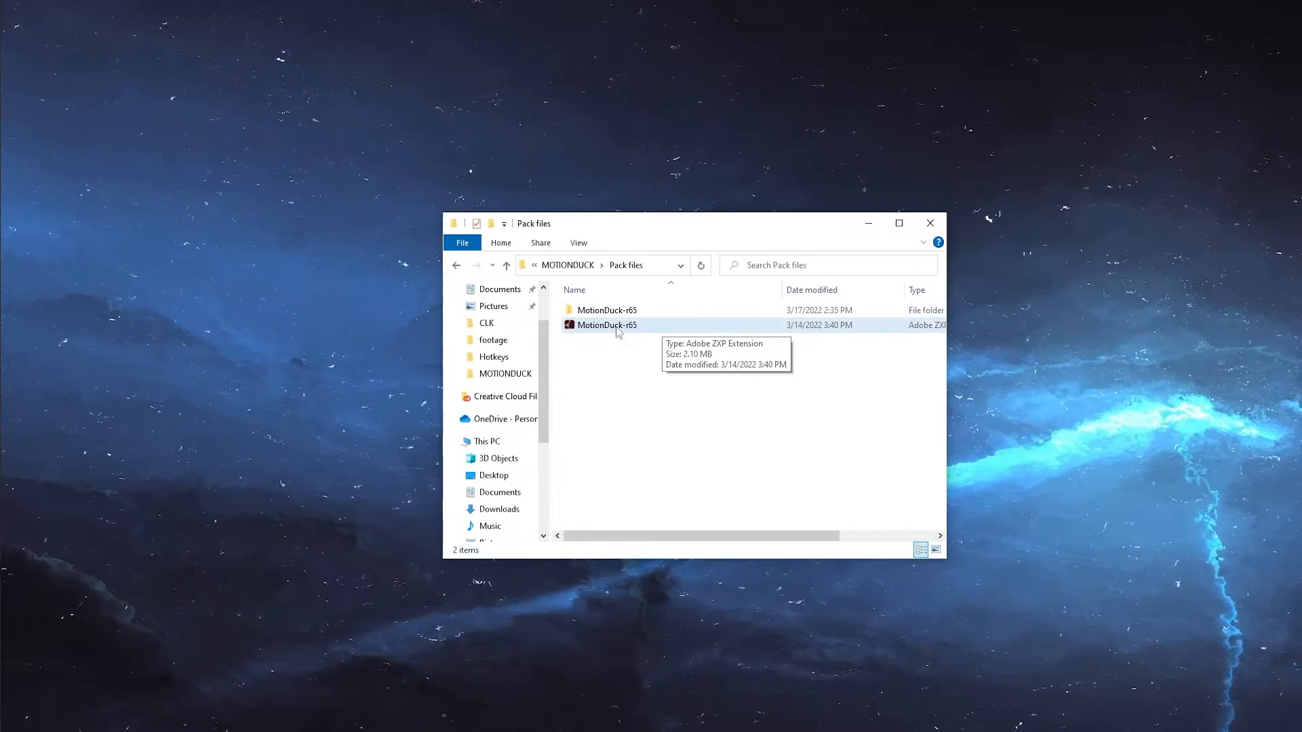
left_click(647, 310)
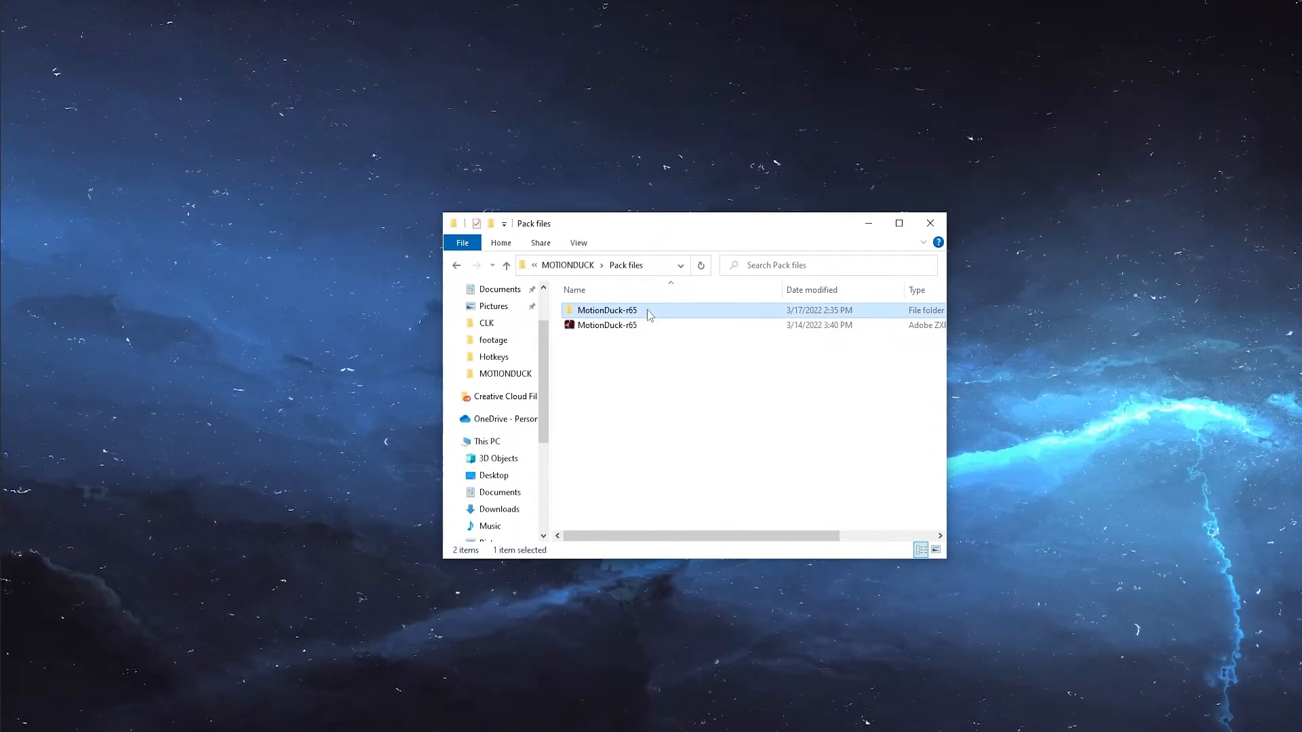
left_click_drag(712, 223, 976, 222)
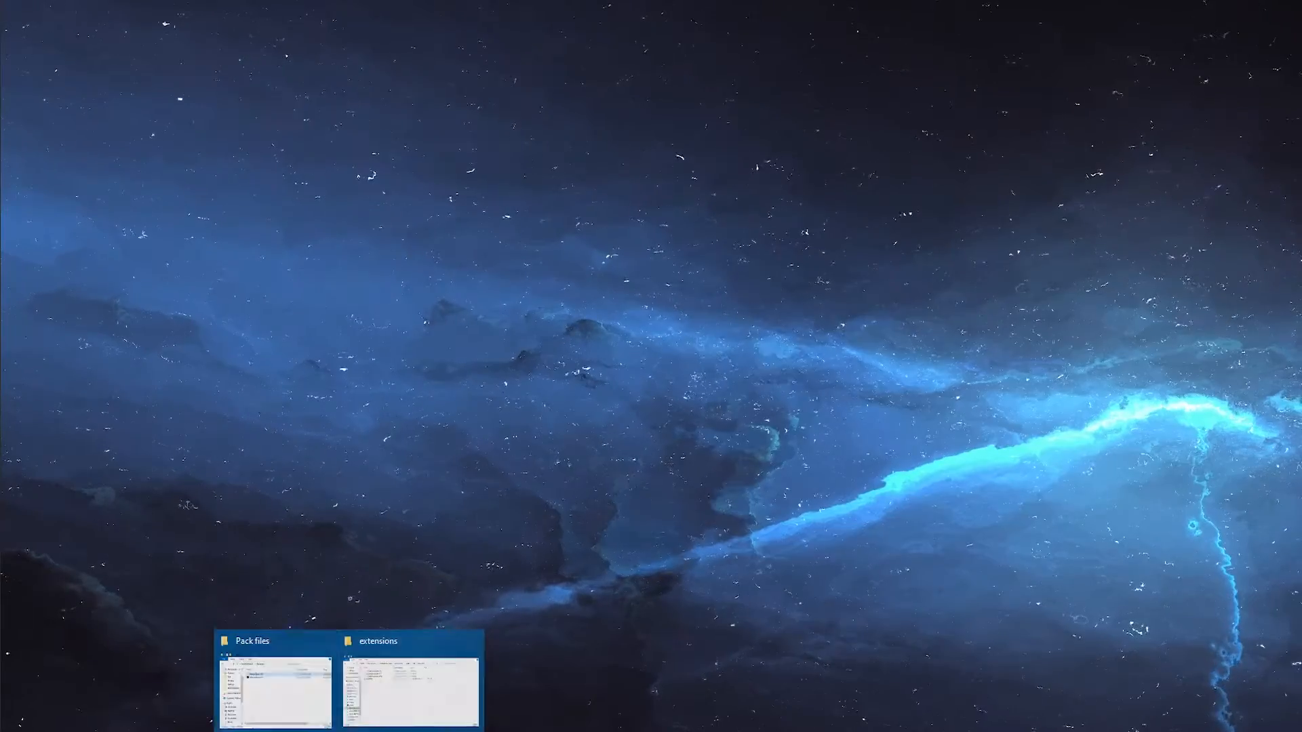
left_click(410, 692)
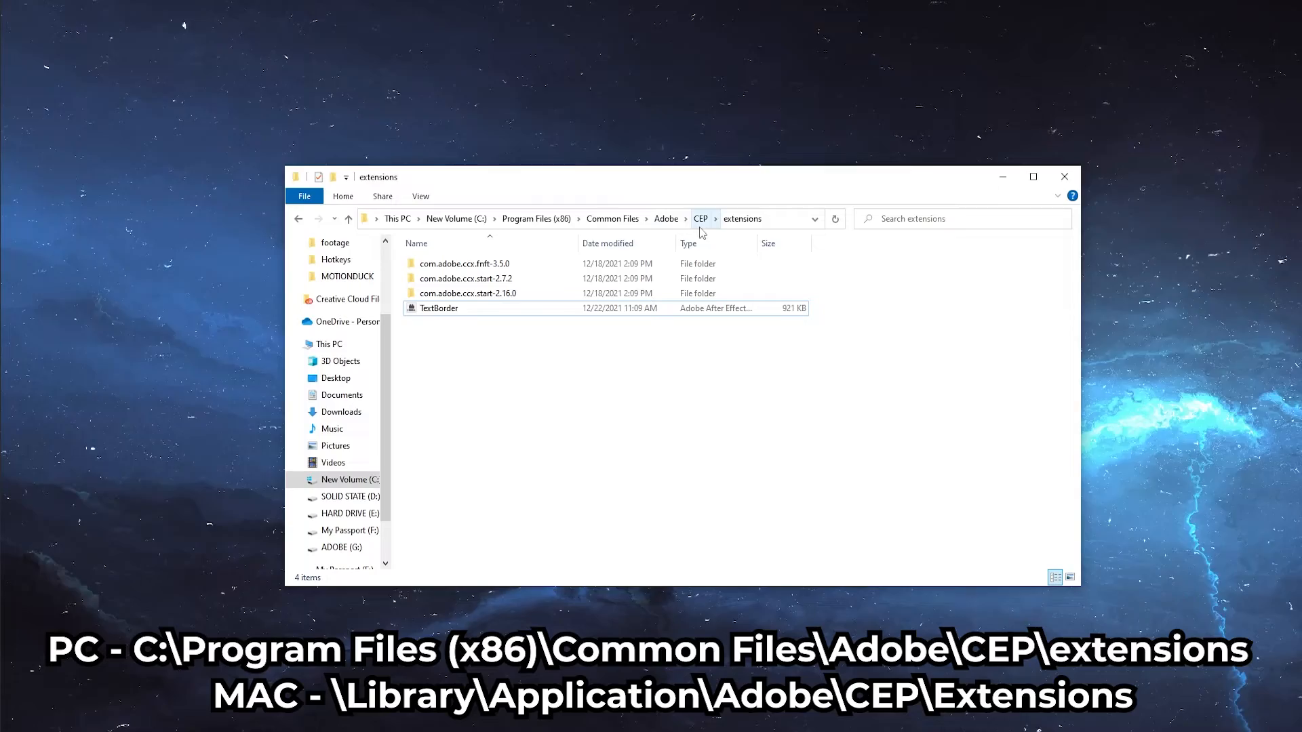
key("ctrl+v")
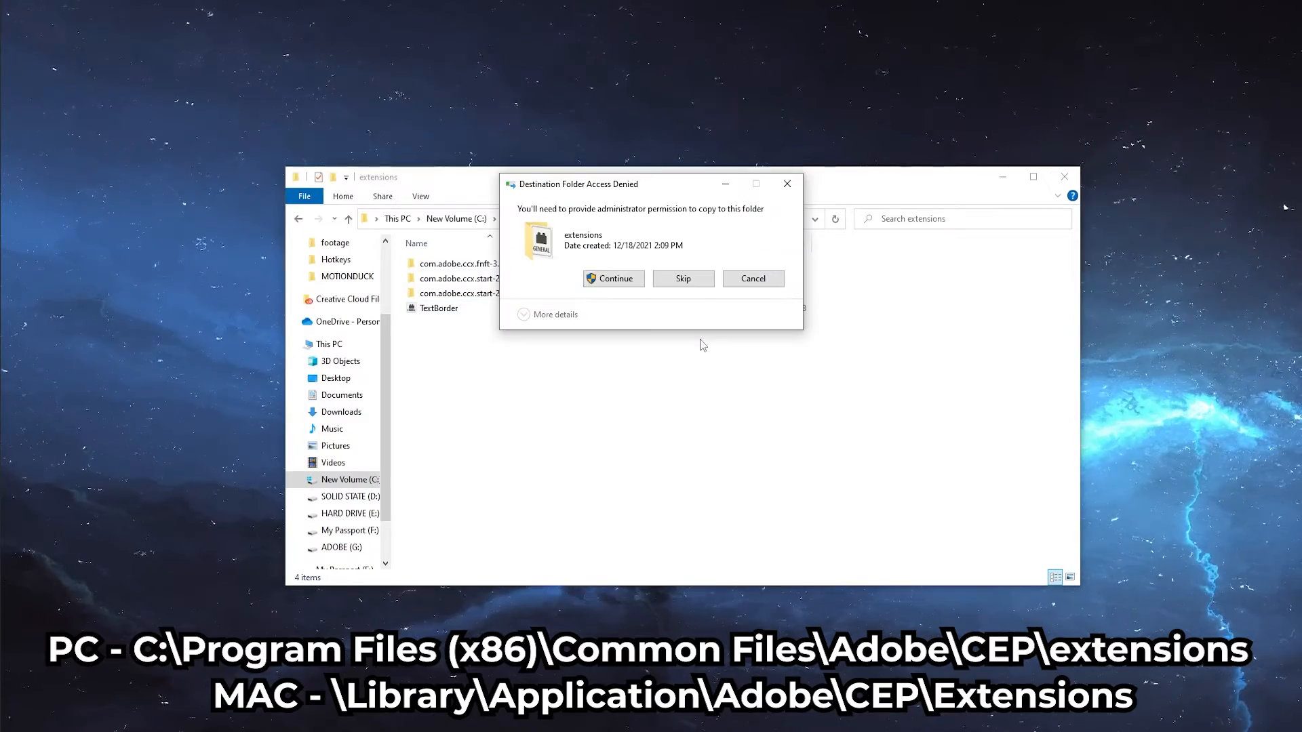
left_click(581, 281)
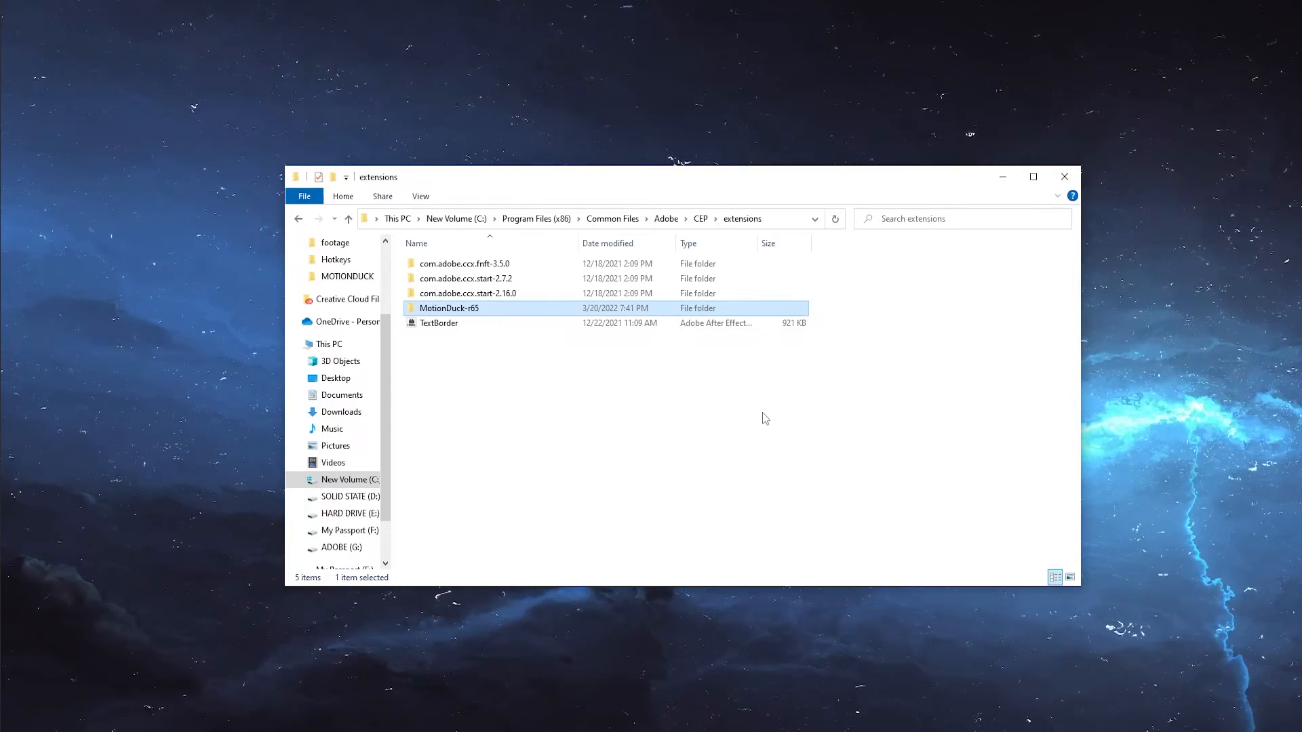
key("Delete")
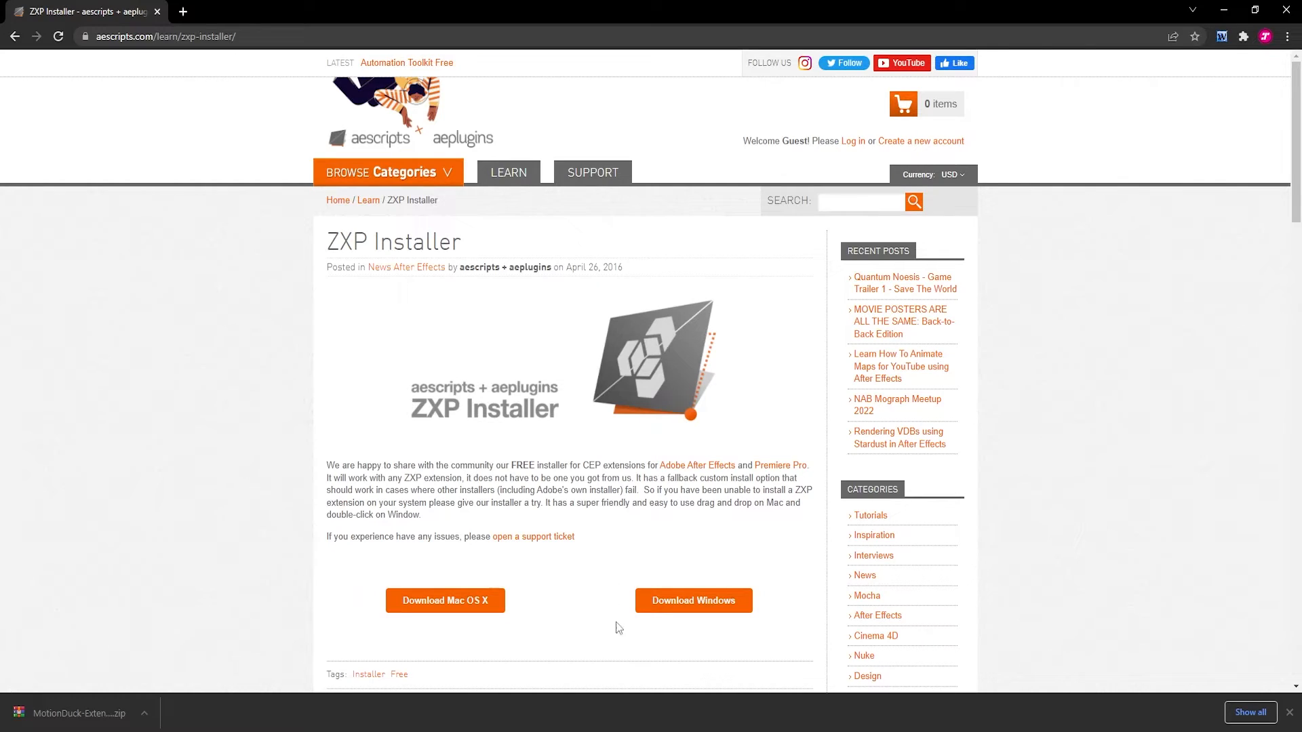
Step: Arrange the Pack files folder window beside the ZXP Installer
left_click(1224, 10)
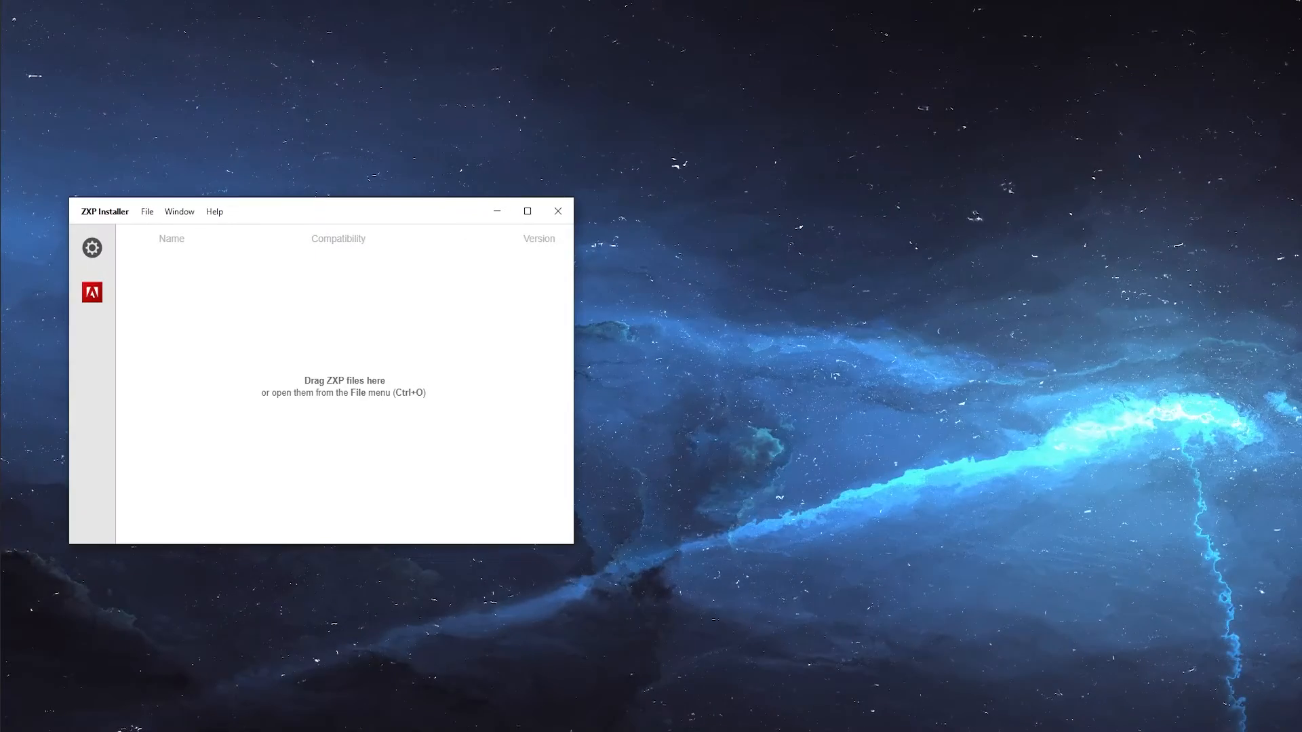
left_click(310, 706)
left_click_drag(960, 226, 956, 214)
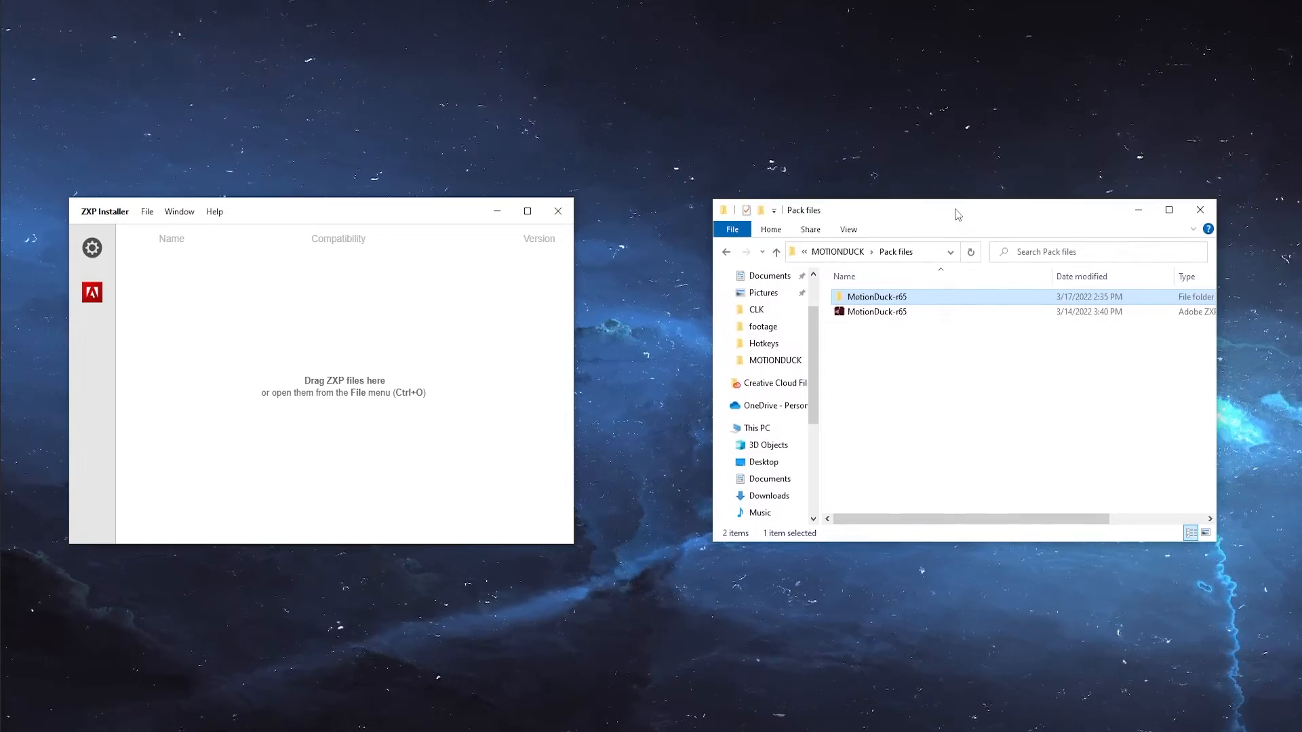
Step: Drop MotionDuck-r65.zxp onto ZXP Installer and confirm, installing MotionDuck 3.0.6
left_click(876, 312)
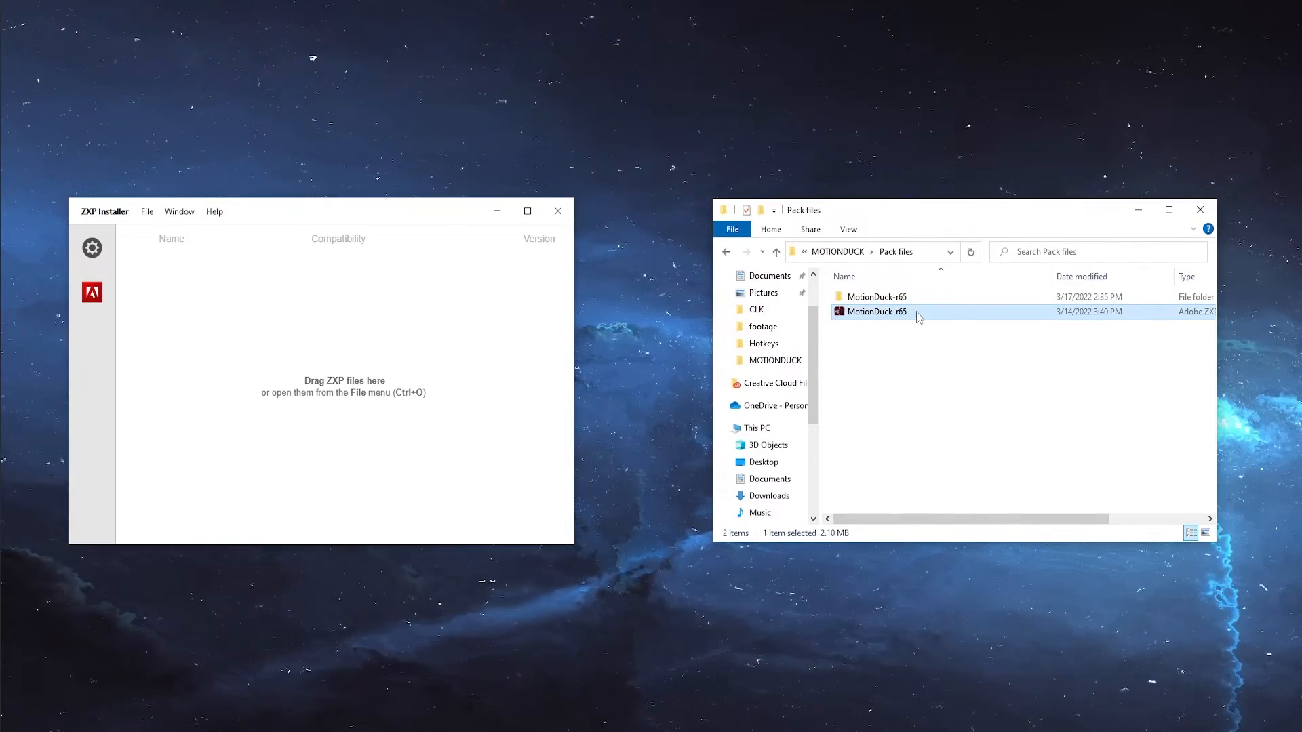
left_click_drag(876, 311, 403, 330)
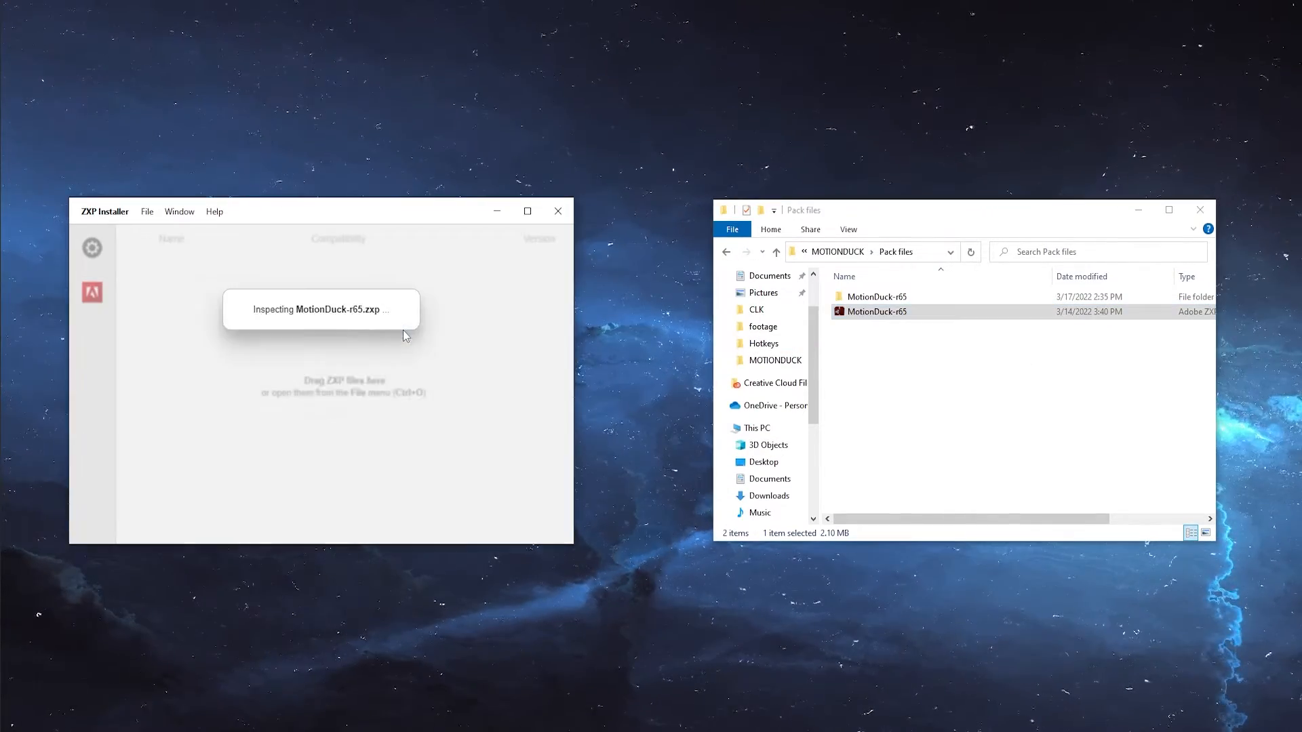
left_click(454, 363)
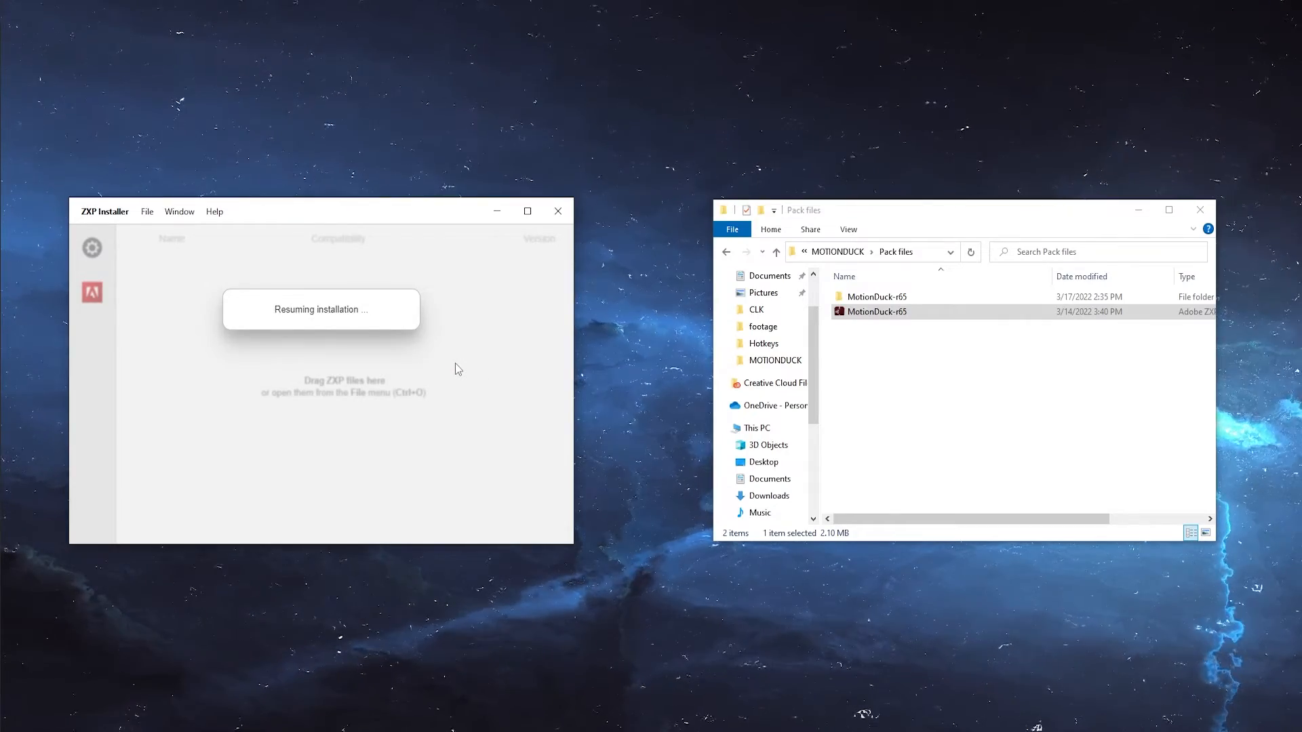
left_click(455, 364)
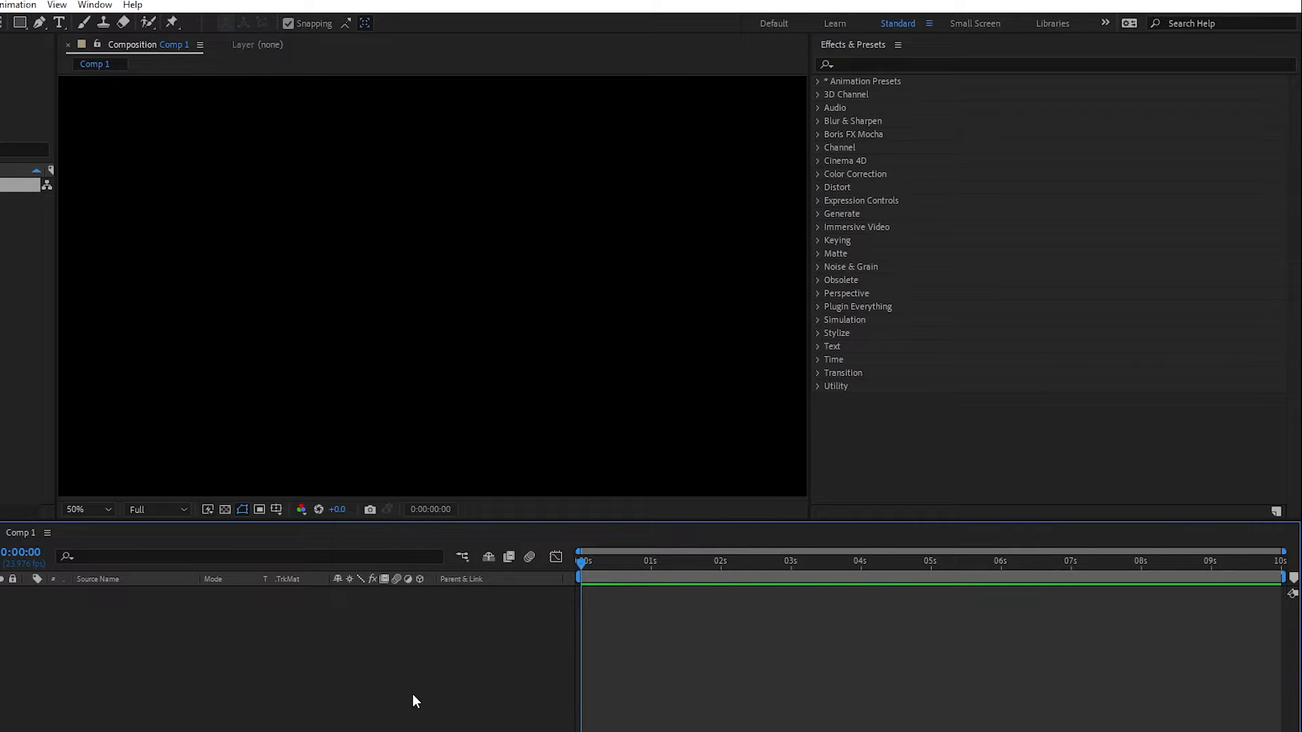
Step: Show the MotionDuck extension panel via Window > Extensions
left_click(101, 5)
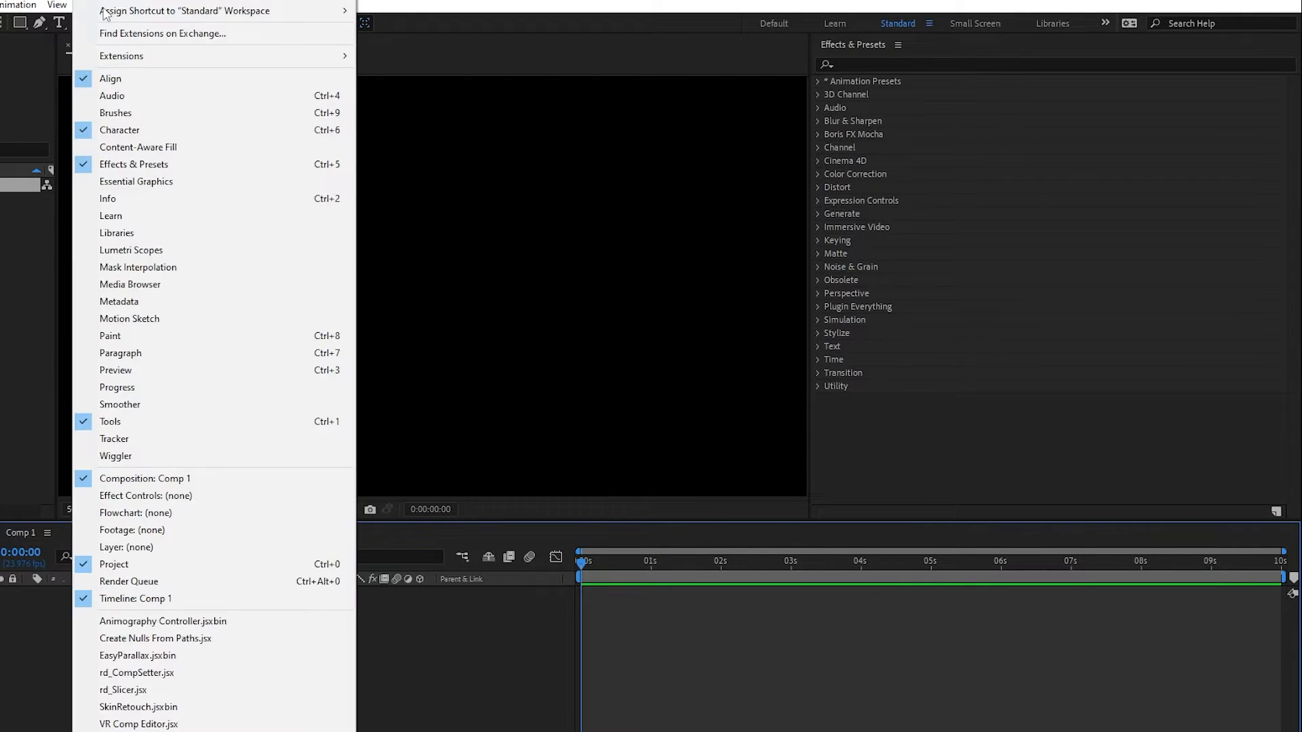
mouse_move(203, 56)
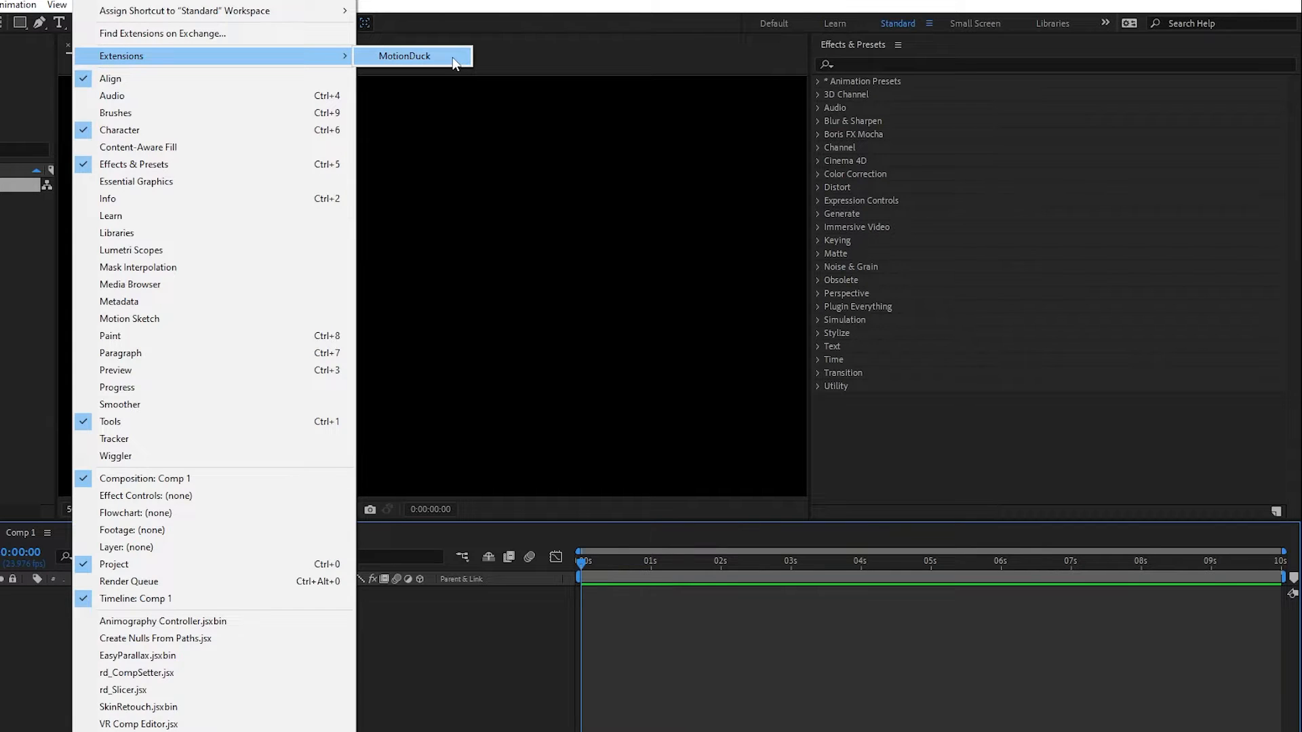
left_click(454, 58)
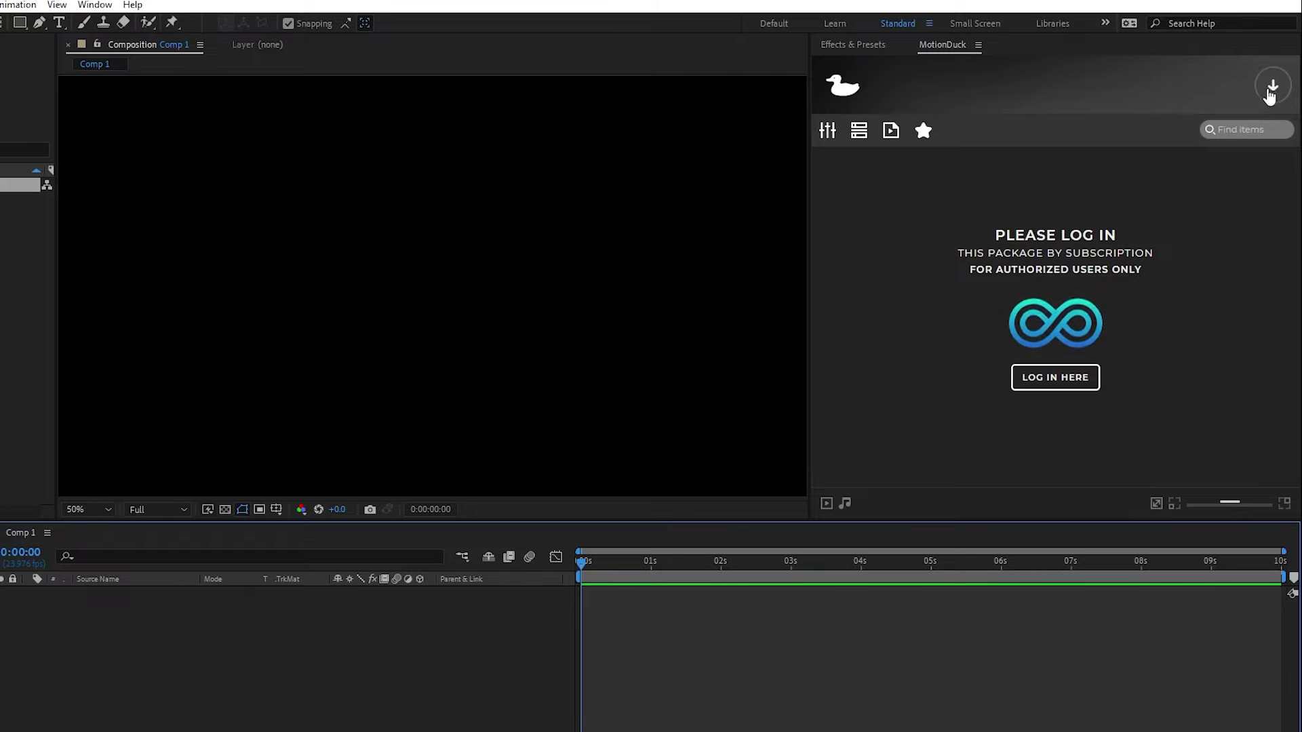
Step: Show the MotionDuck package store from the panel's download button
left_click(1270, 91)
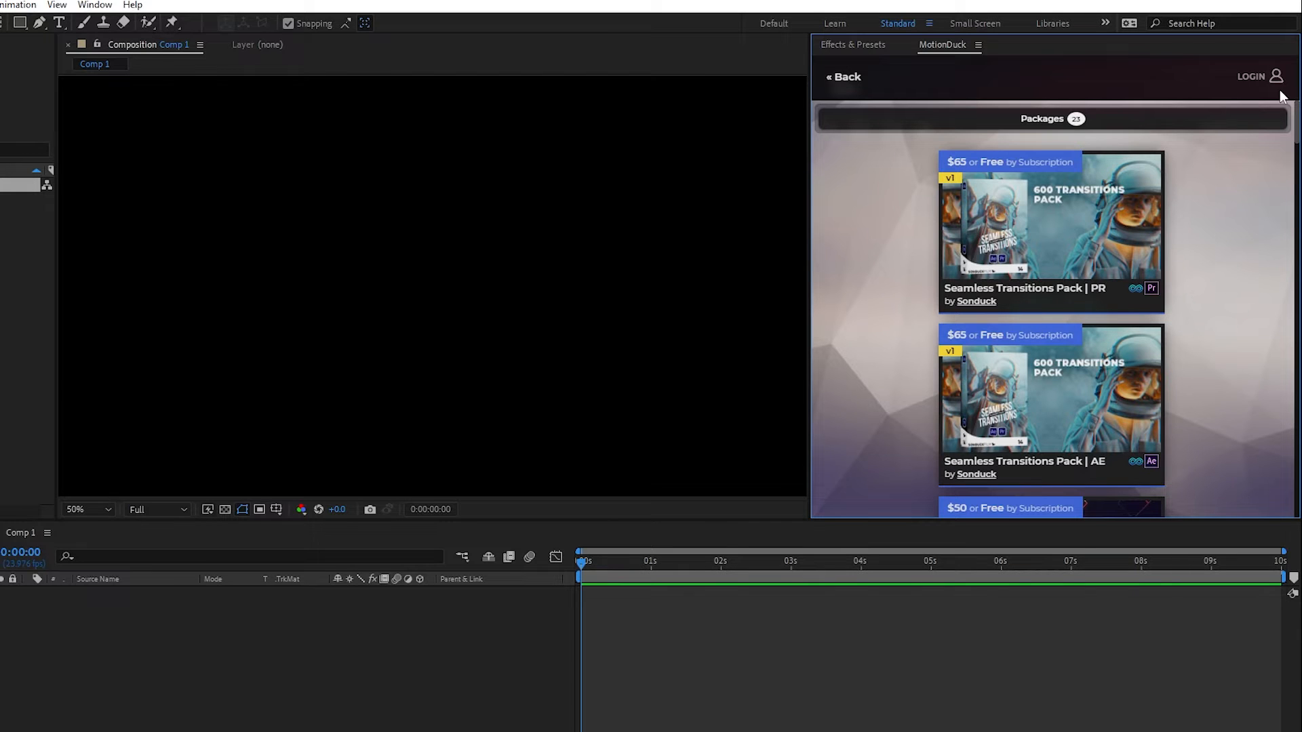
Step: Enter the account e-mail and token in the Authorization form and submit the login
left_click(1277, 76)
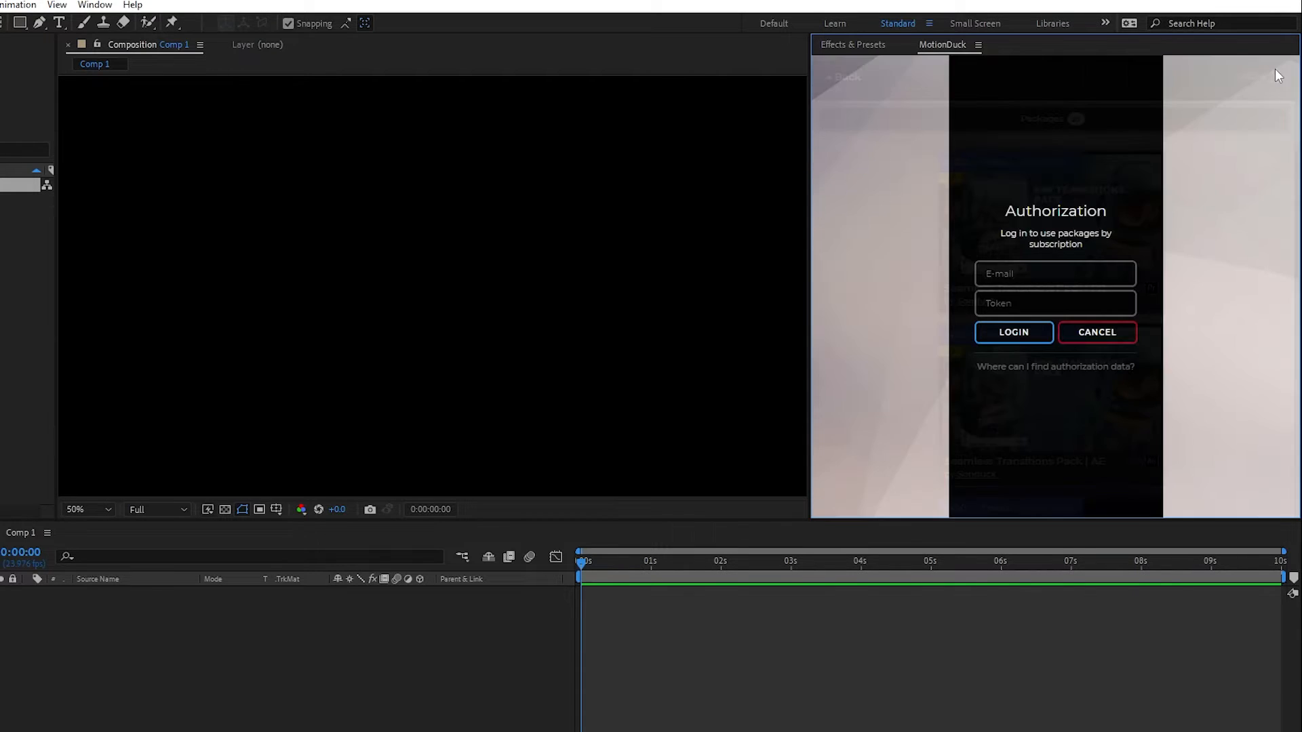
left_click(1055, 273)
type("email")
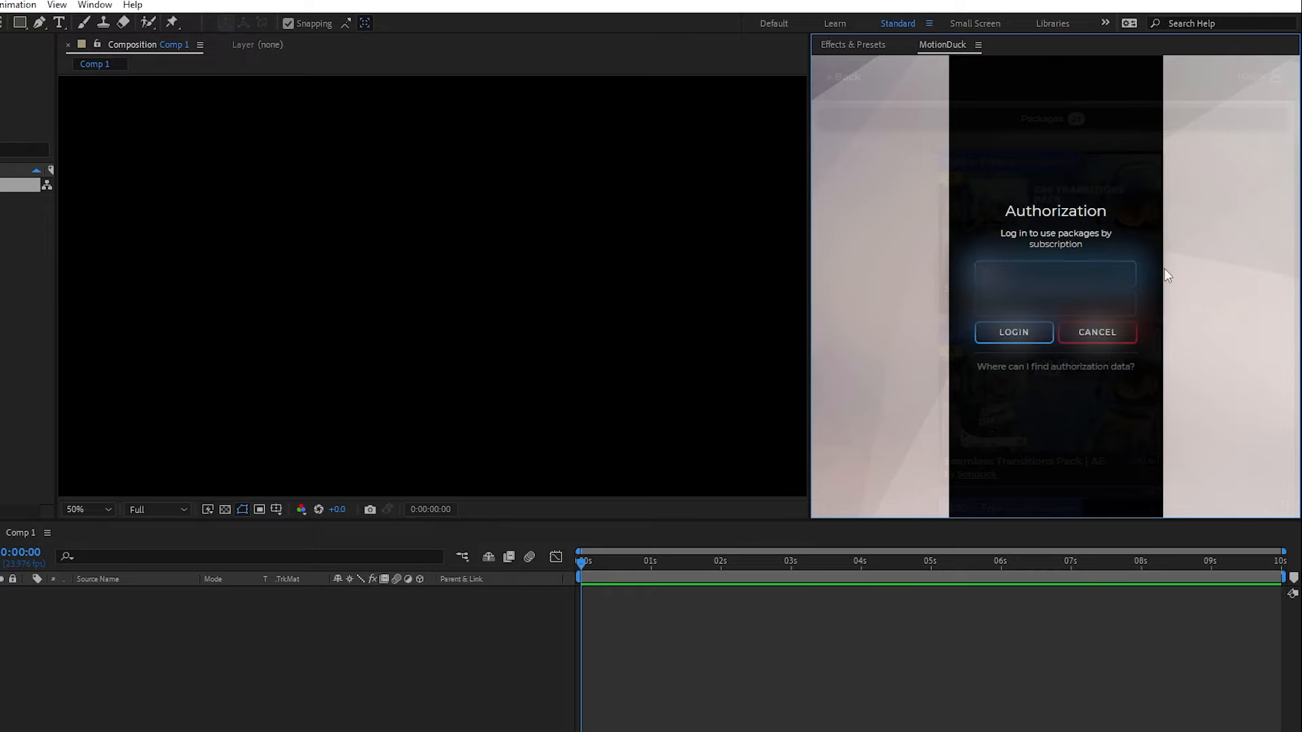
type("password")
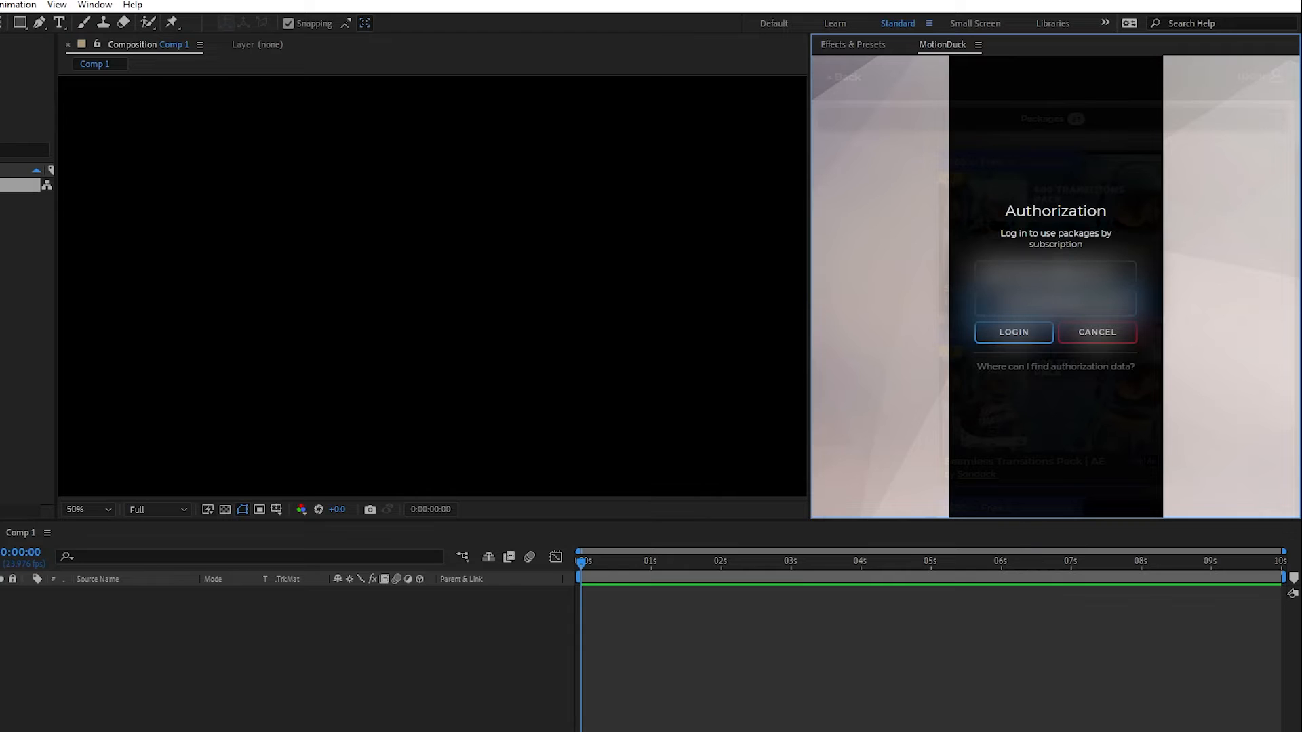
left_click(1014, 333)
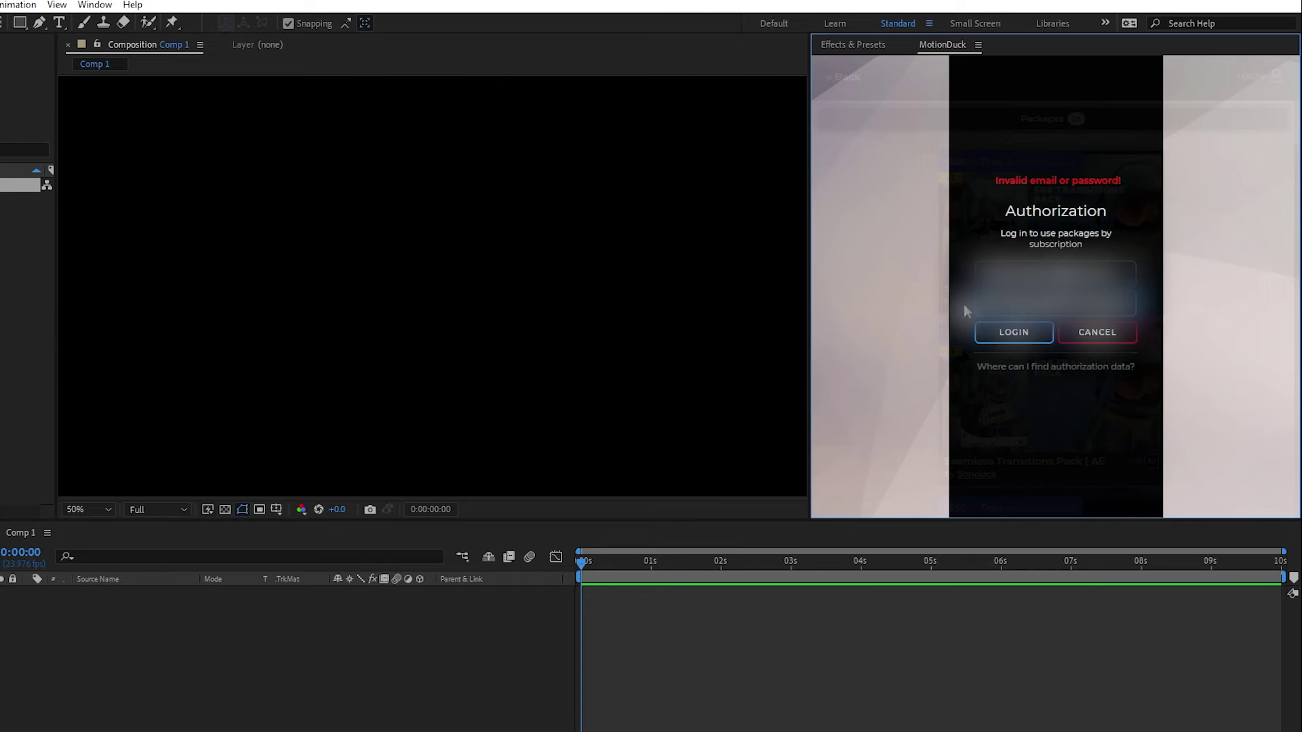
Step: Submit the login again so MotionDuck confirms the active subscription
left_click(1014, 332)
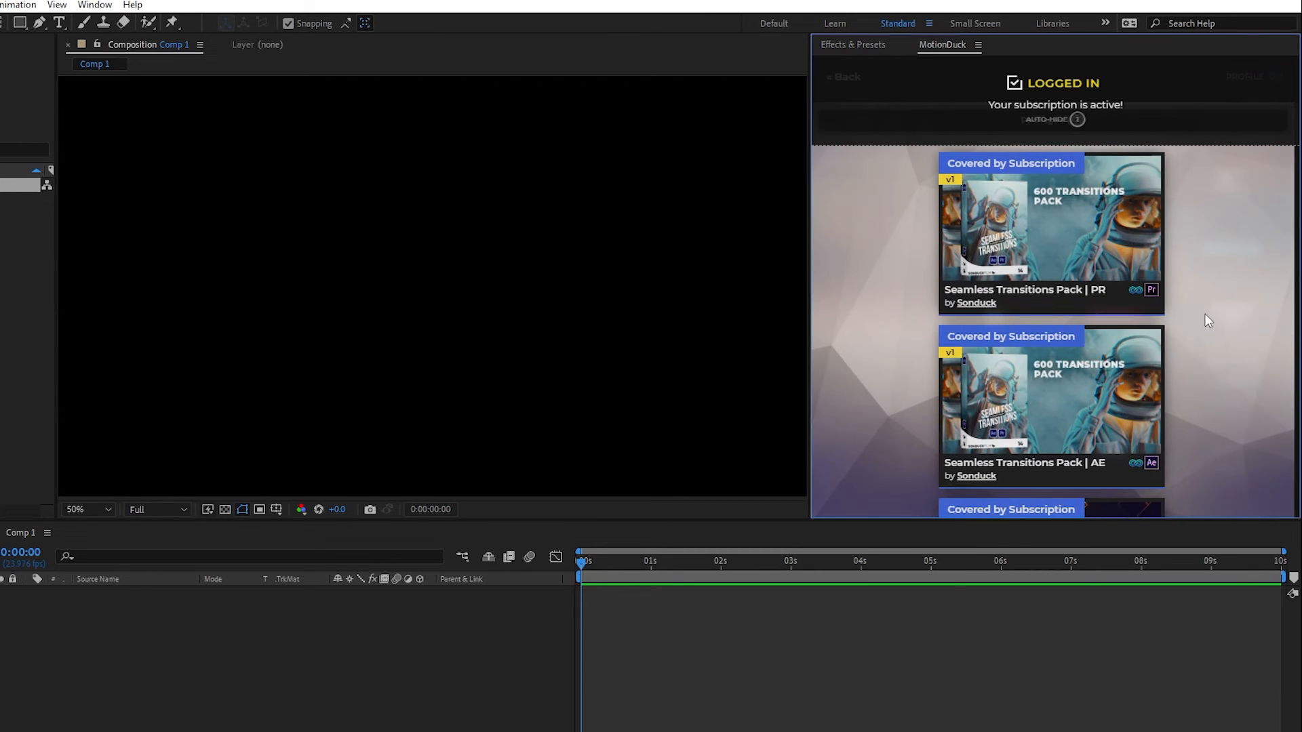